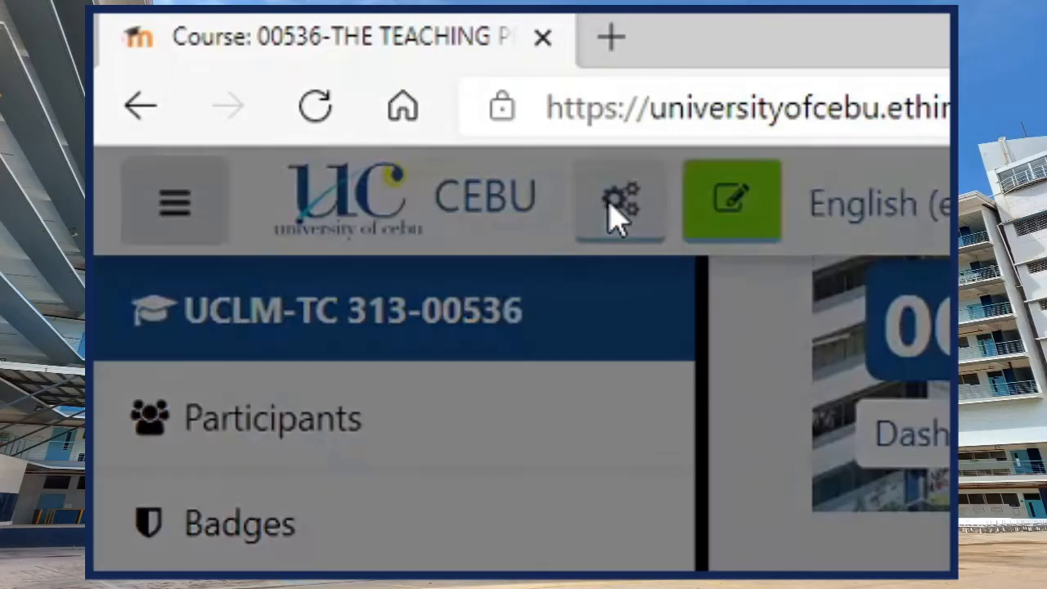
# - Open the import page for course UCLM-TC 313-00536 and search the source courses for 15045
pyautogui.click(612, 212)
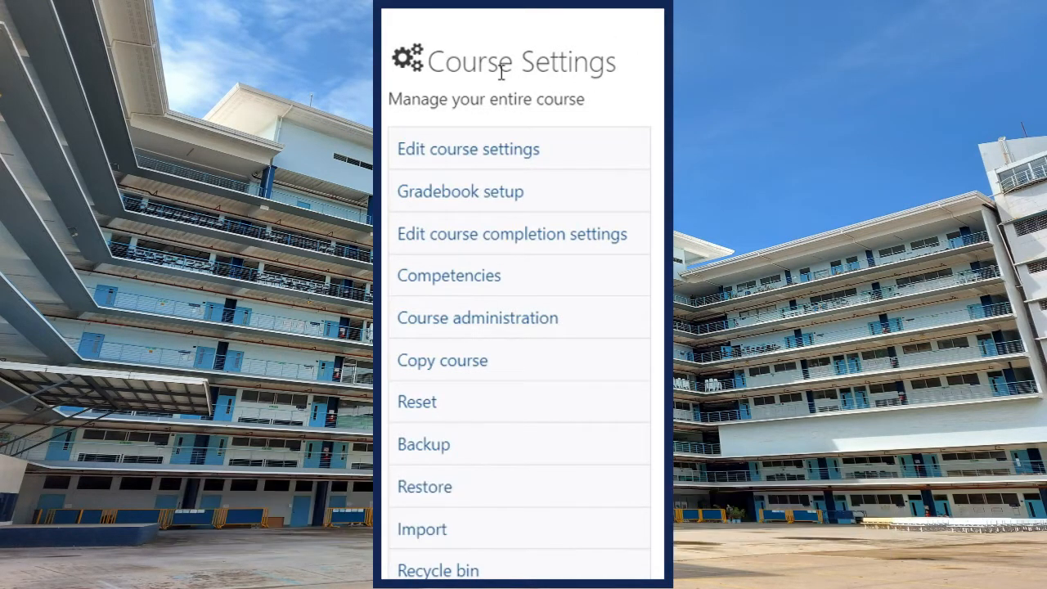
pyautogui.click(444, 530)
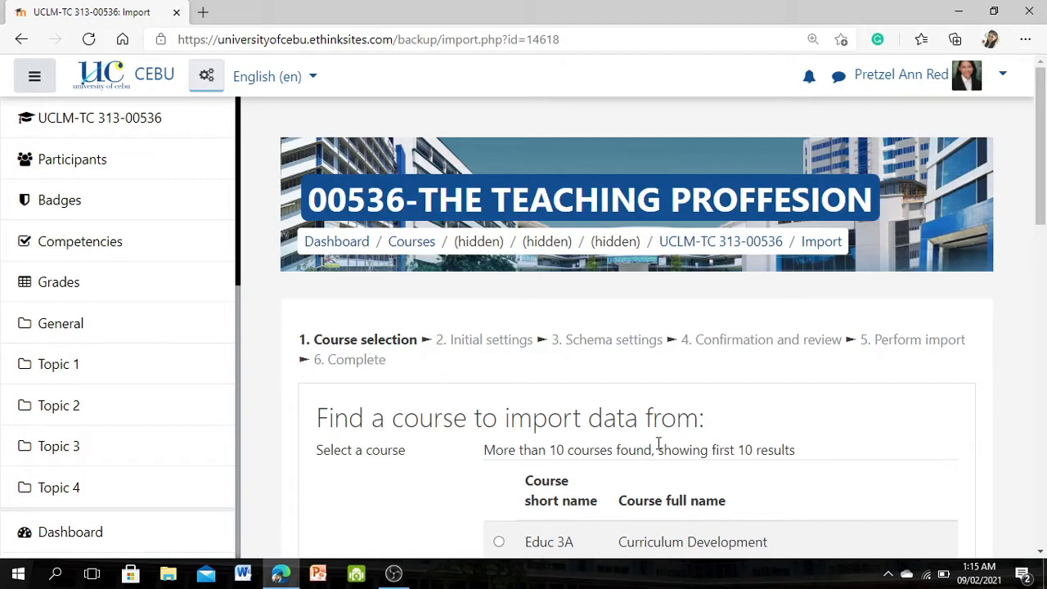
pyautogui.scroll(-2, 659, 446)
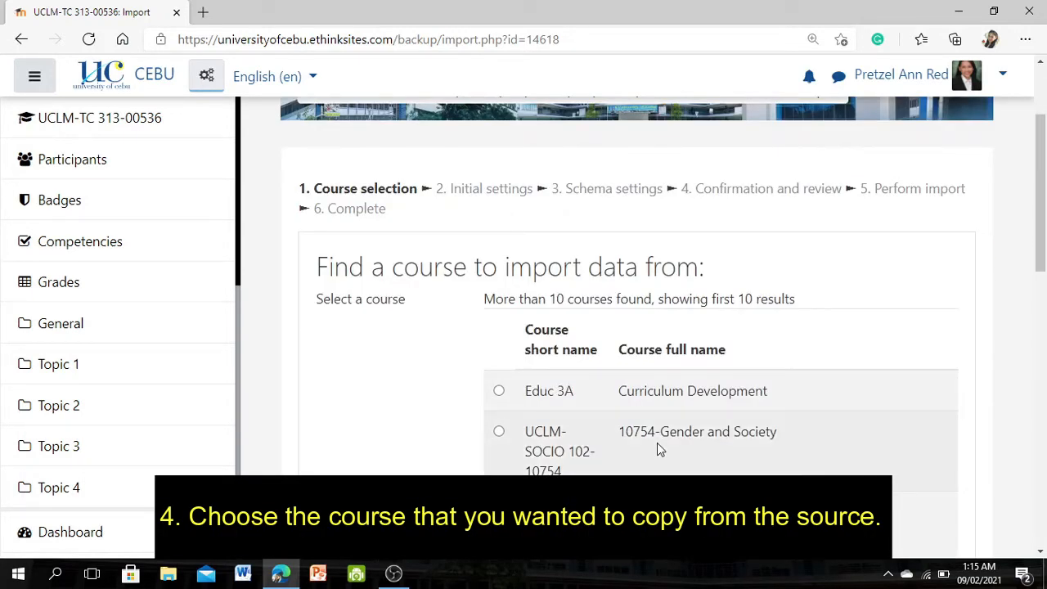
pyautogui.scroll(-8, 657, 443)
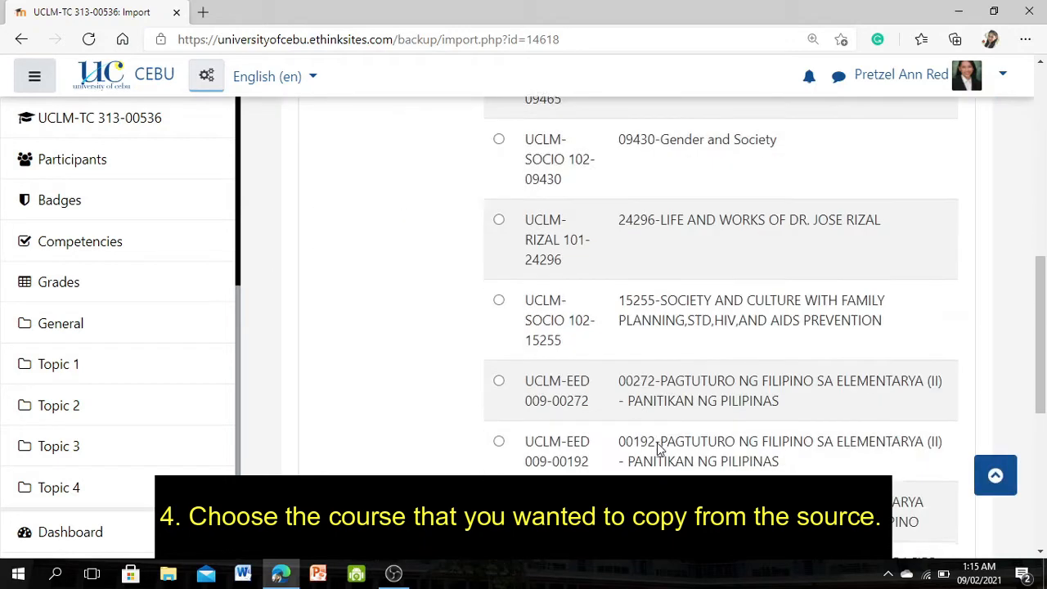
pyautogui.click(600, 440)
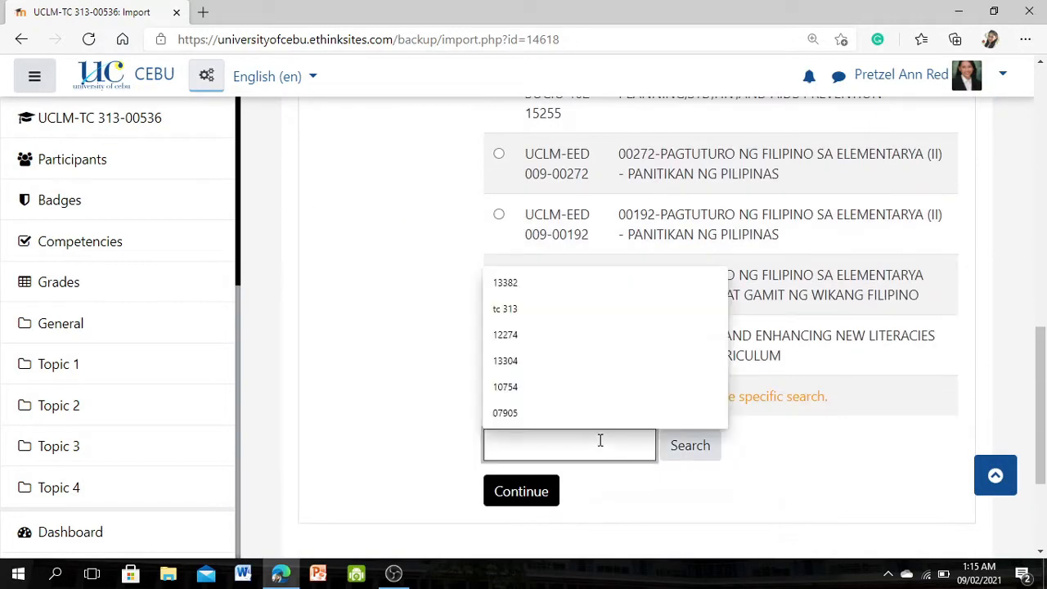
pyautogui.write('15045')
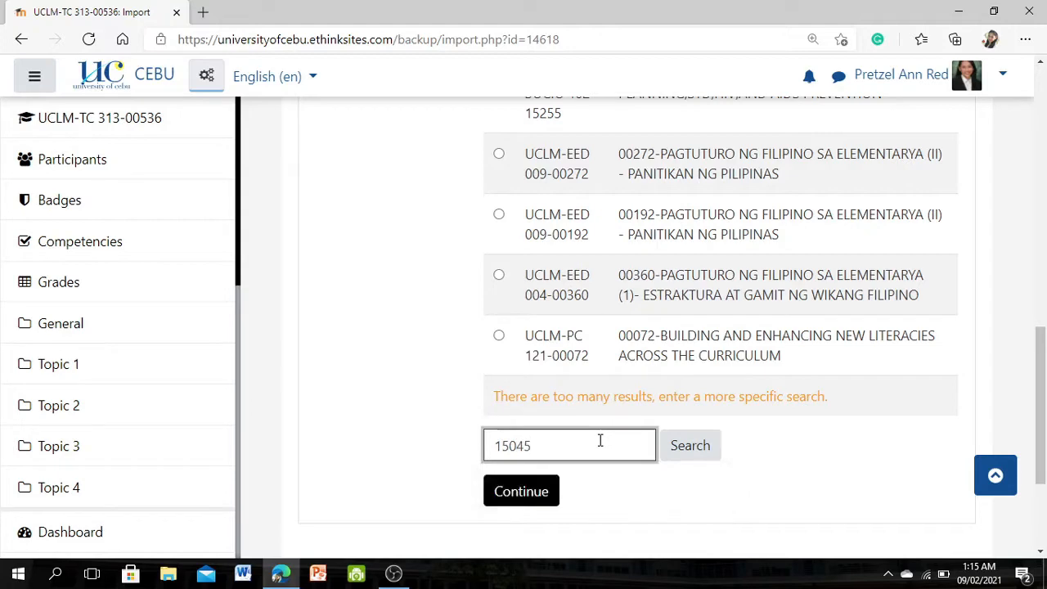
pyautogui.press('Return')
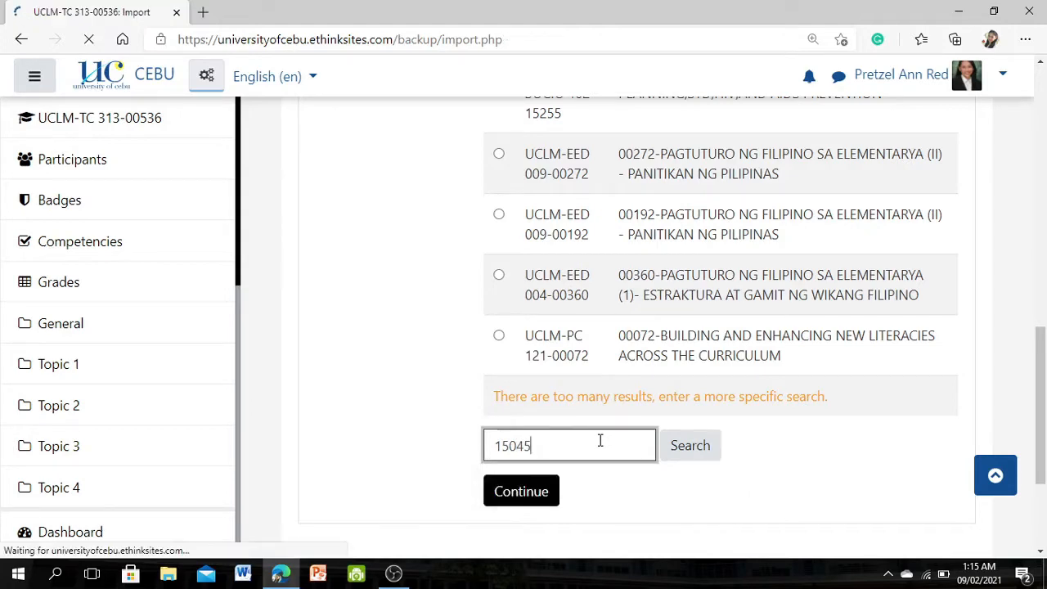
# - Choose 15045-The Teaching Profession as the course to import data from and continue to the initial settings
pyautogui.scroll(-2, 600, 440)
pyautogui.scroll(-1, 600, 440)
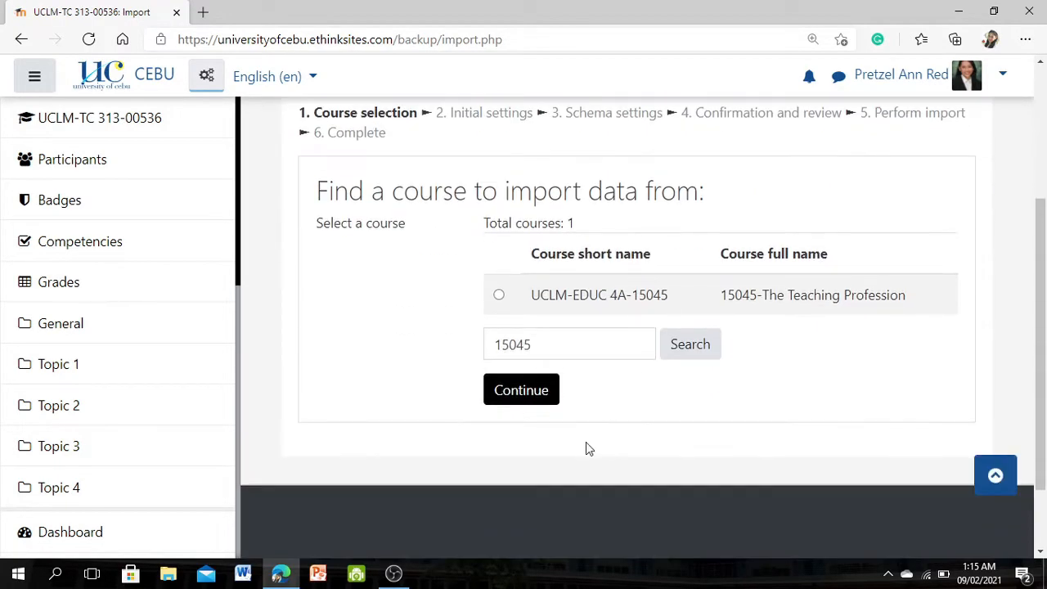
pyautogui.click(499, 296)
pyautogui.click(527, 391)
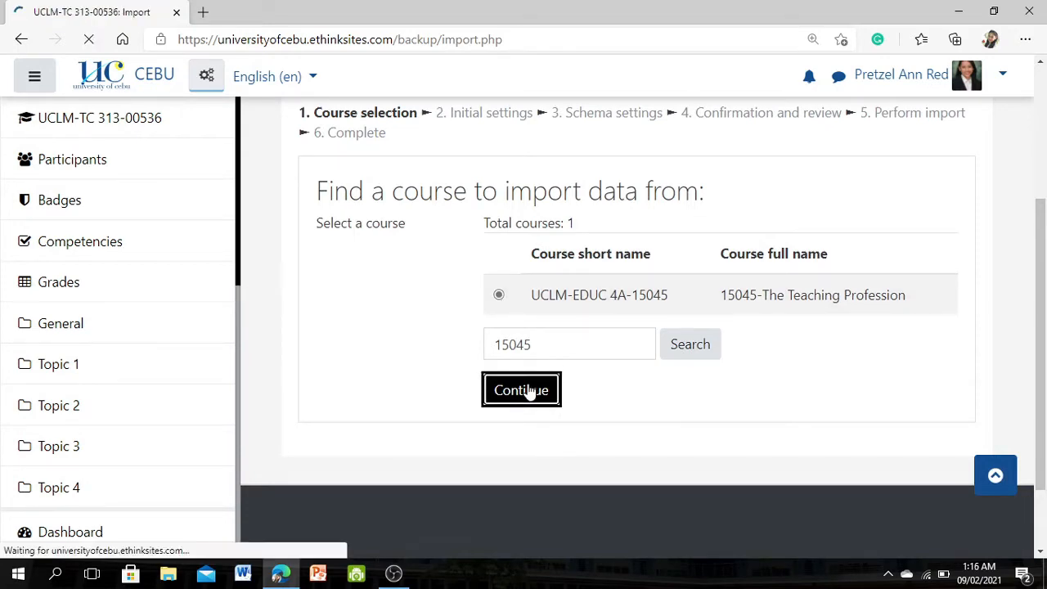
# - Run the import with all default content included by skipping to the final step, and return to the course page
pyautogui.scroll(-3, 712, 320)
pyautogui.scroll(-2, 712, 319)
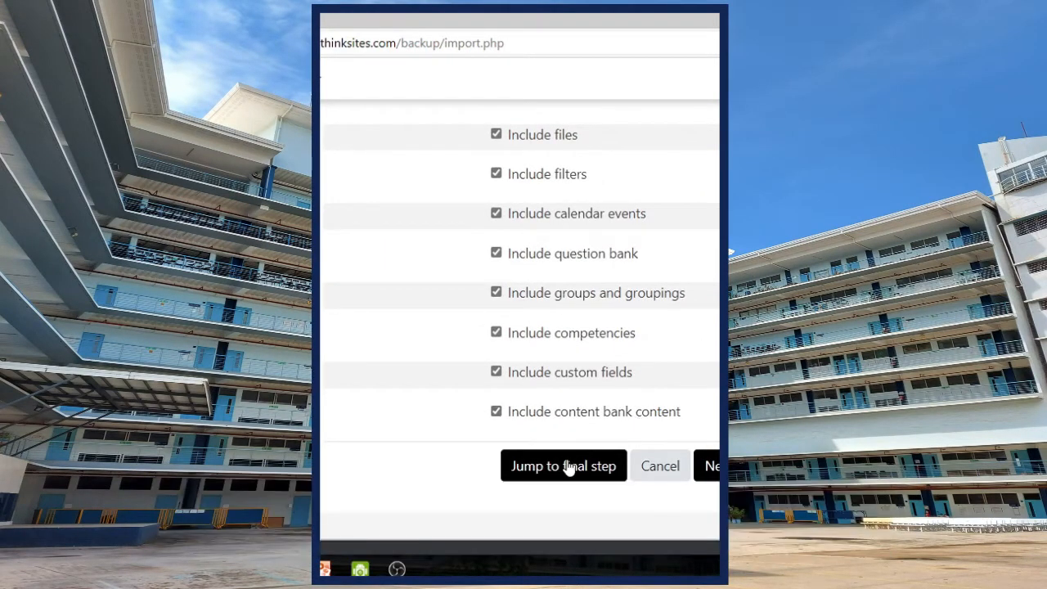
pyautogui.click(568, 467)
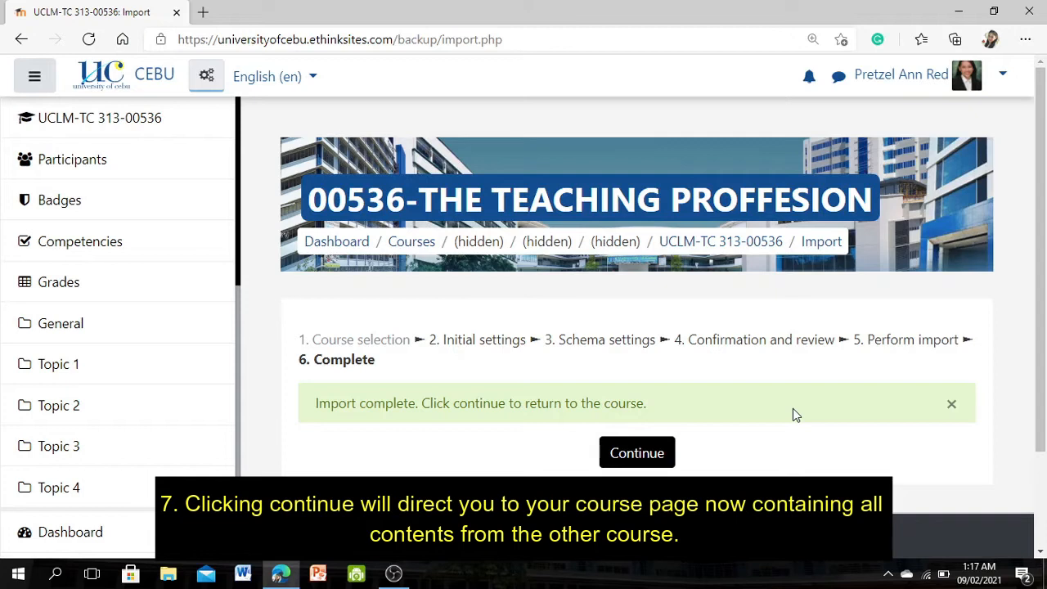
pyautogui.click(661, 458)
# - Review the imported content on the course page, from the introduction and preliminaries through the weekly sections
pyautogui.scroll(-7, 660, 455)
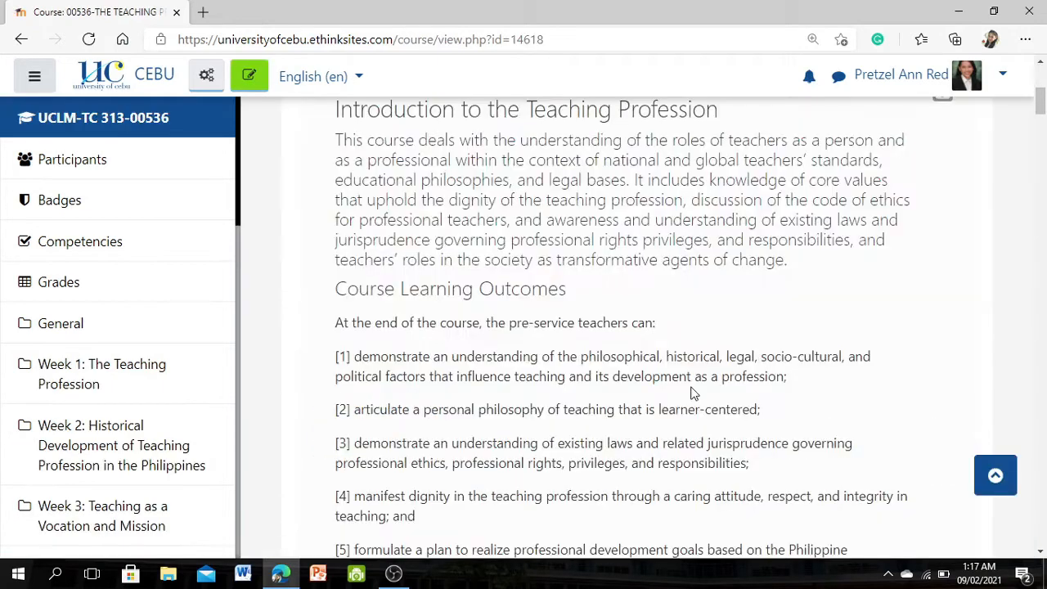
pyautogui.scroll(-4, 691, 393)
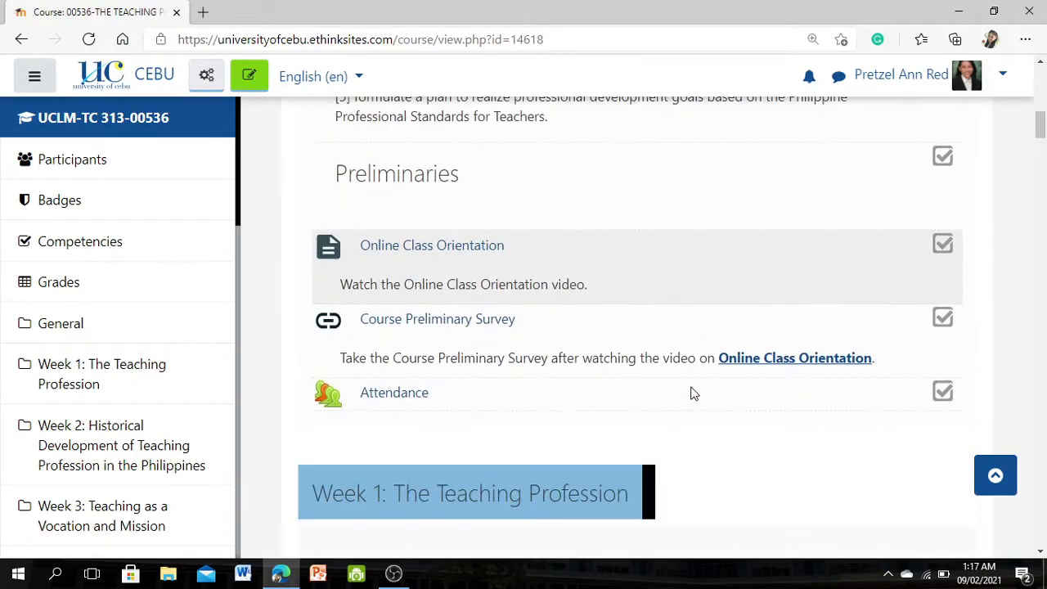
pyautogui.scroll(-2, 691, 393)
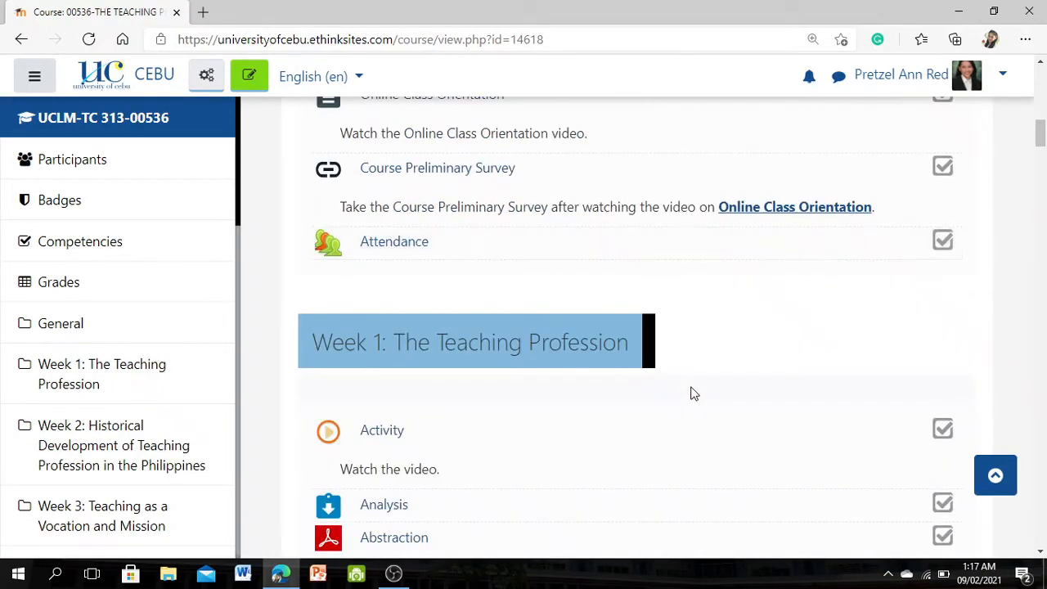
pyautogui.scroll(-6, 691, 394)
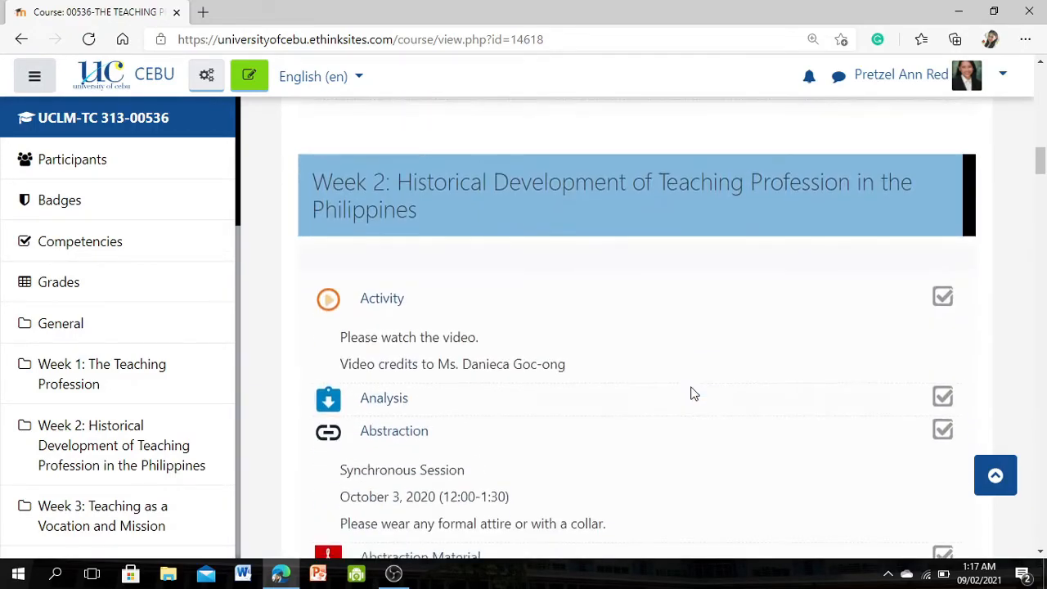
pyautogui.scroll(4, 691, 393)
pyautogui.scroll(10, 692, 393)
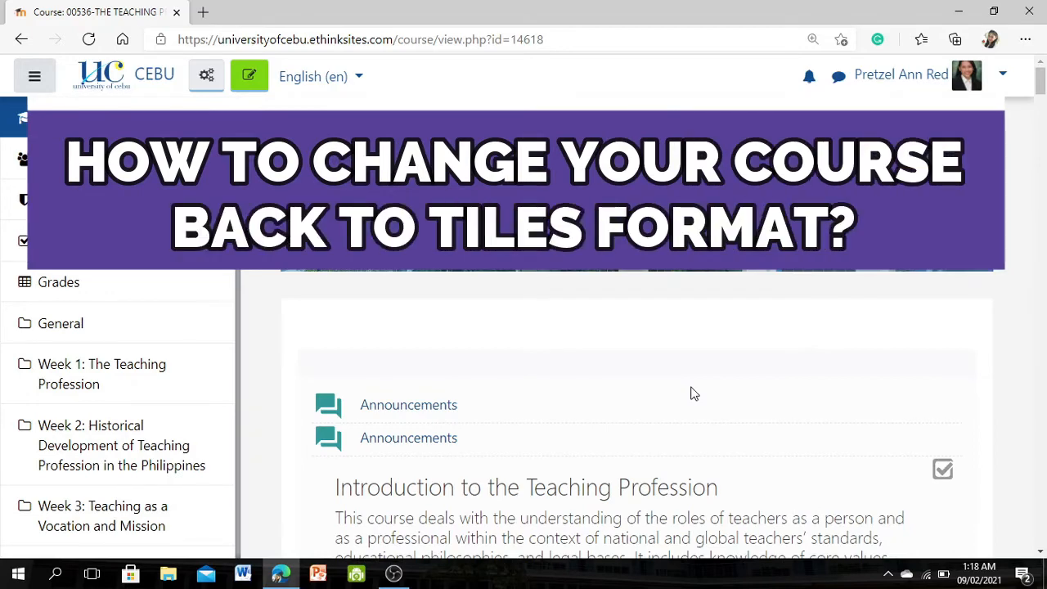
pyautogui.scroll(-15, 694, 428)
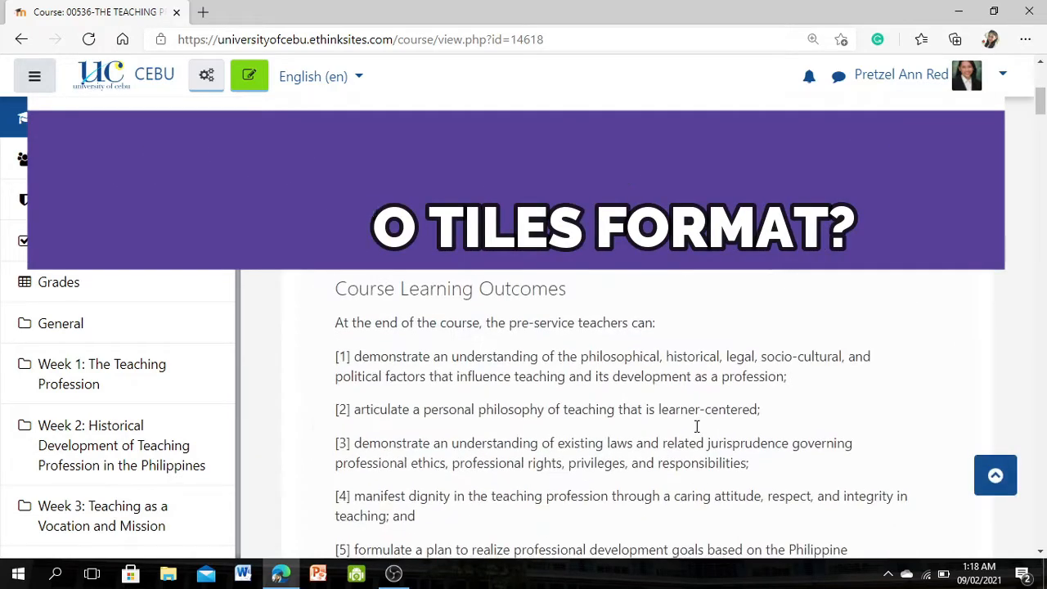
pyautogui.scroll(-2, 698, 429)
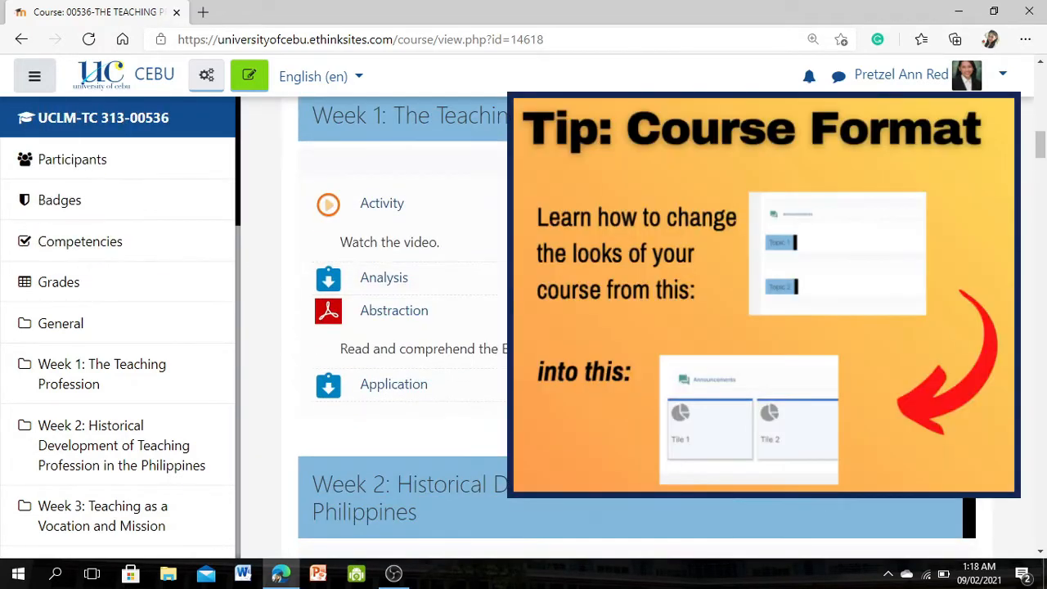
pyautogui.scroll(1, 696, 432)
pyautogui.scroll(1, 697, 432)
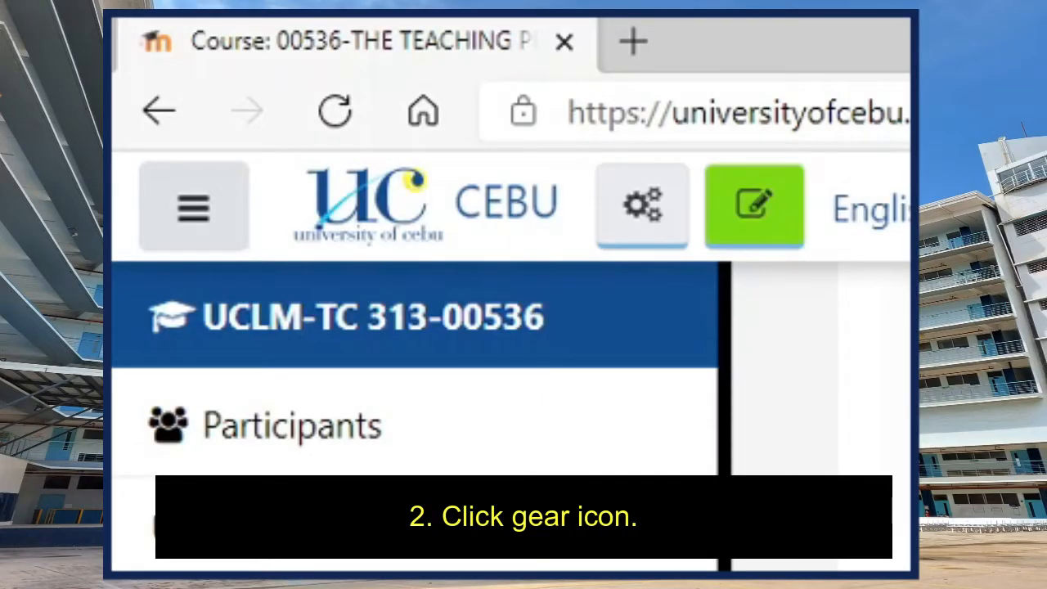
# - Set the course format to Tiles format in the course settings, save, and display the course's weekly tiles
pyautogui.click(667, 204)
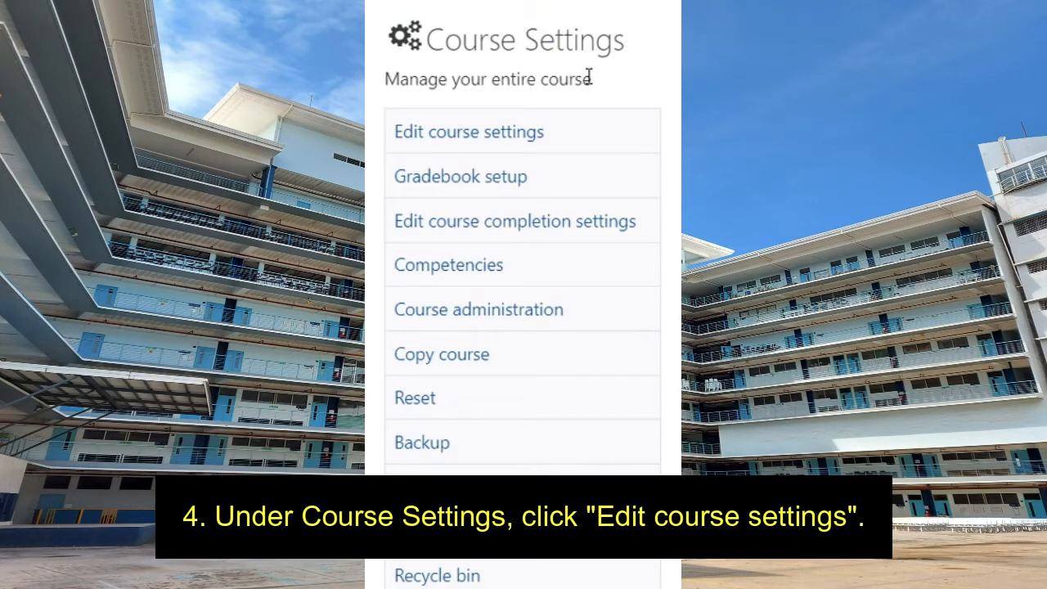
pyautogui.click(532, 135)
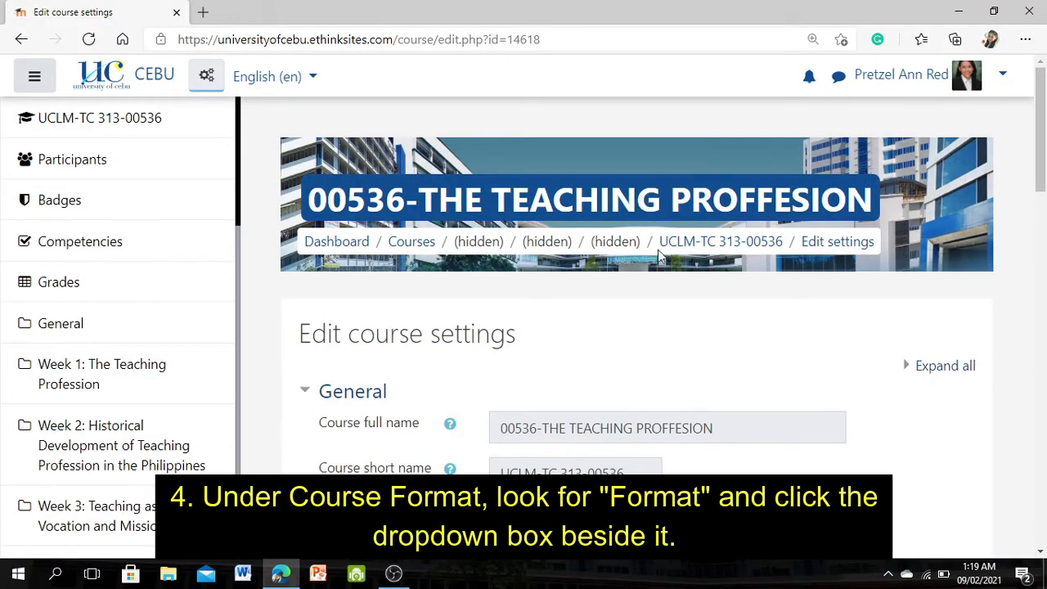
pyautogui.scroll(-12, 643, 324)
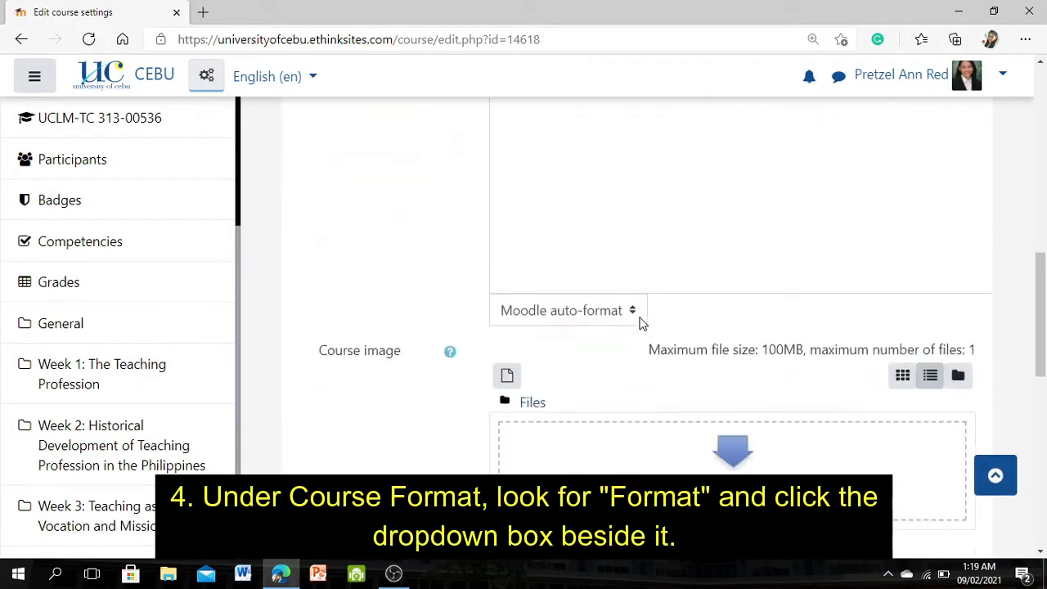
pyautogui.scroll(-2, 642, 324)
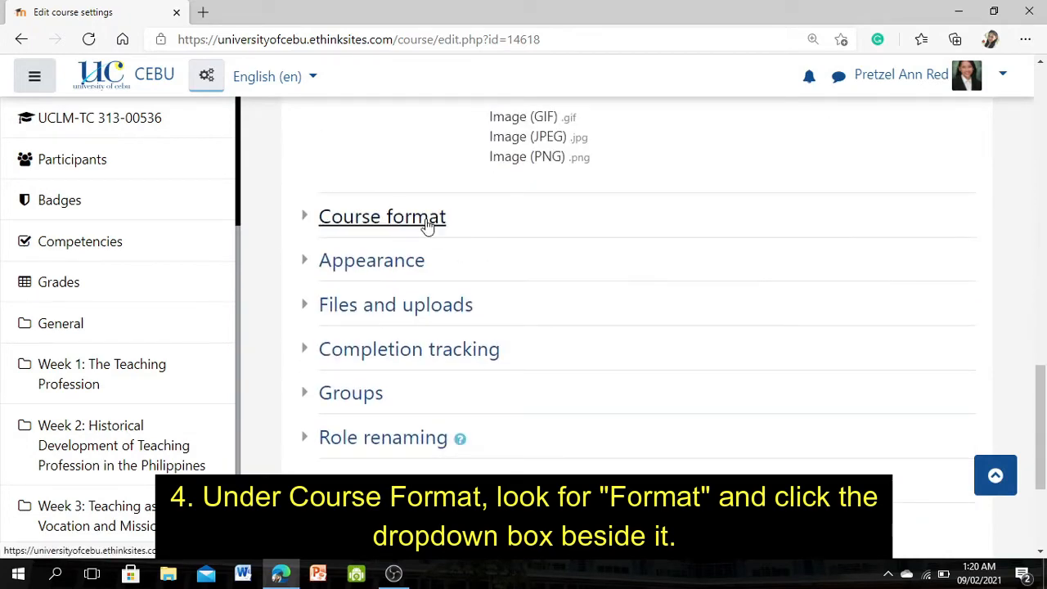
pyautogui.click(427, 219)
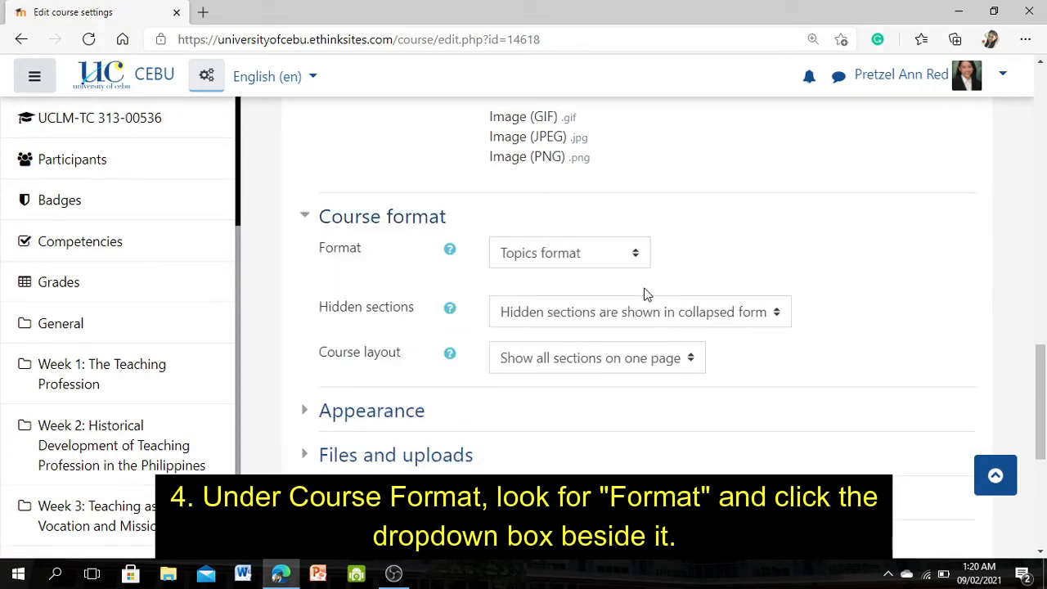
pyautogui.click(633, 252)
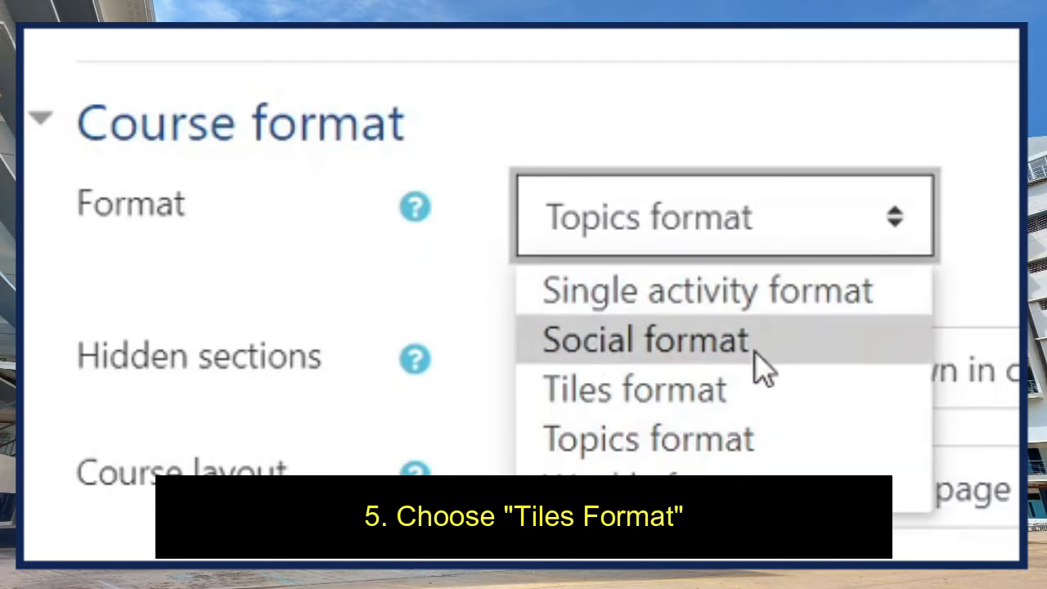
pyautogui.click(744, 390)
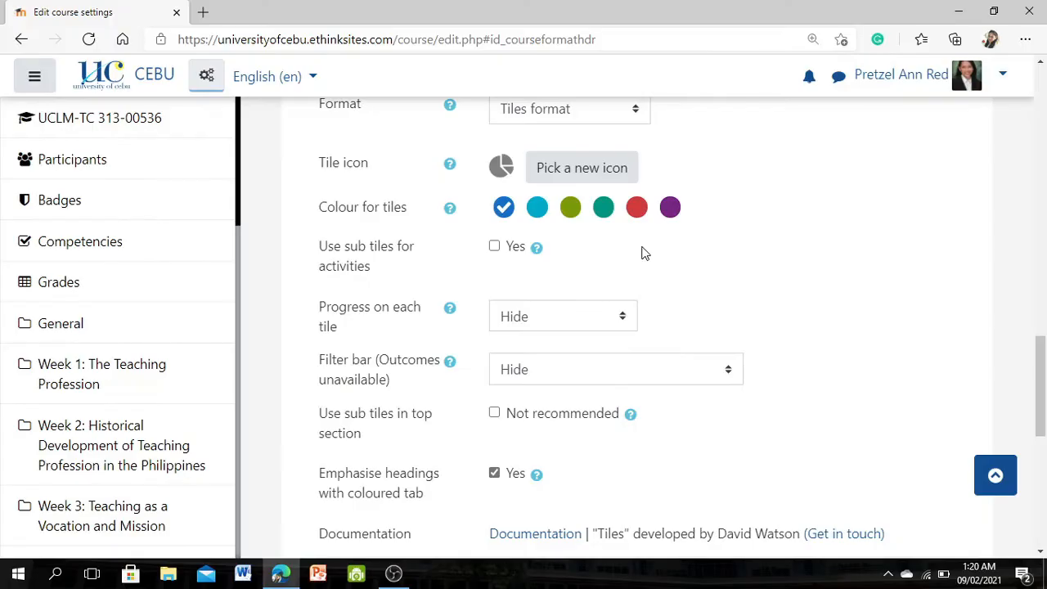
pyautogui.scroll(-5, 642, 253)
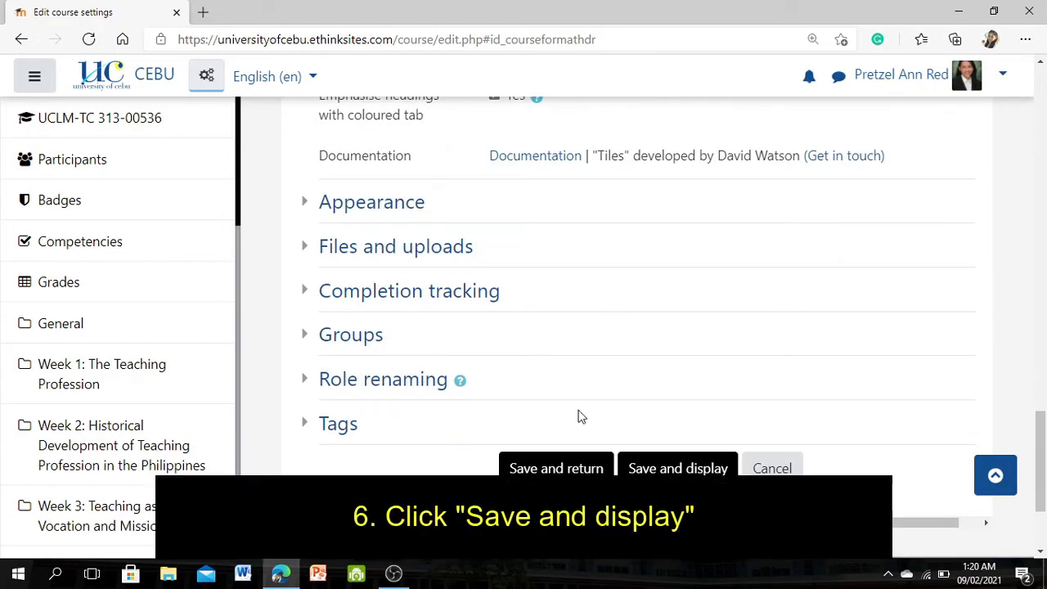
pyautogui.click(656, 466)
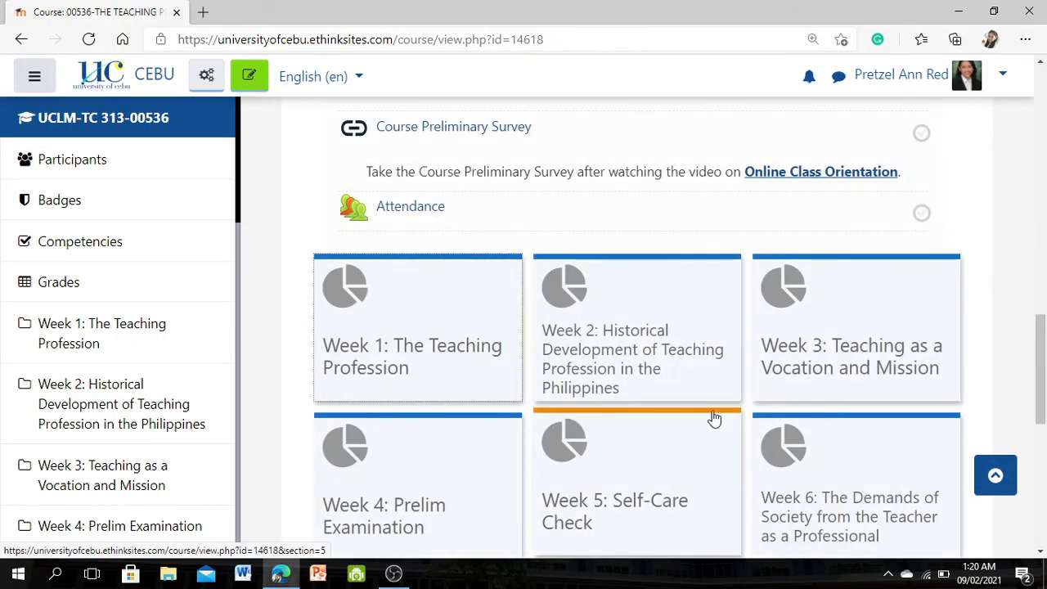
pyautogui.scroll(5, 966, 352)
pyautogui.scroll(-6, 966, 353)
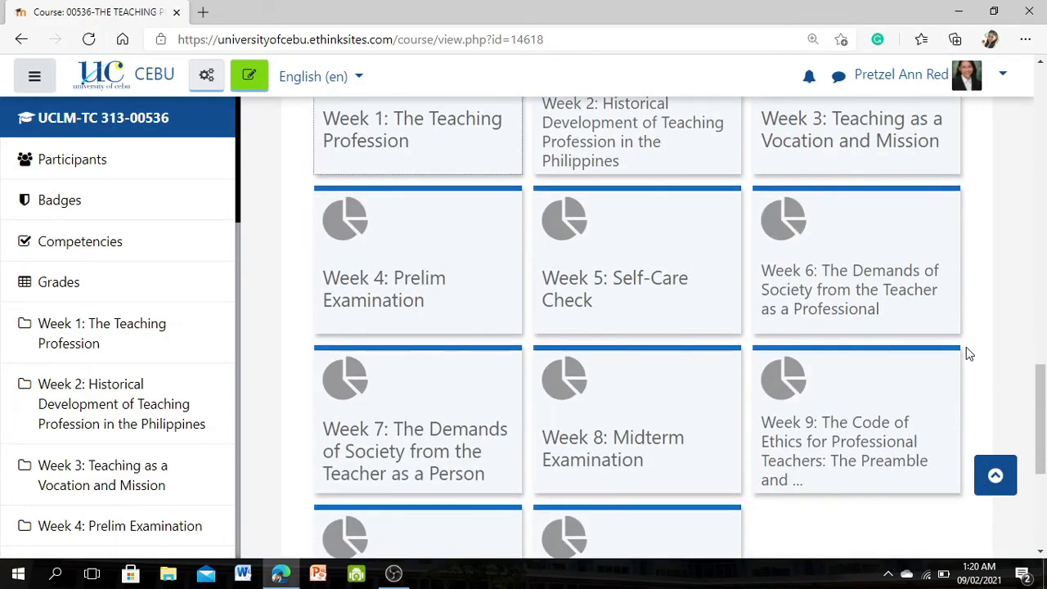
pyautogui.scroll(2, 967, 353)
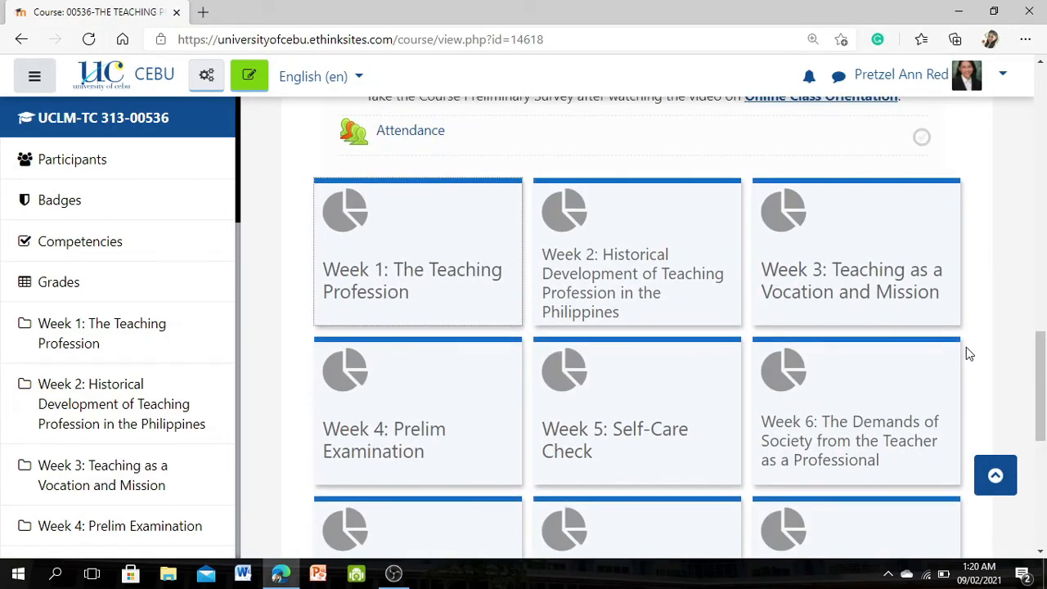